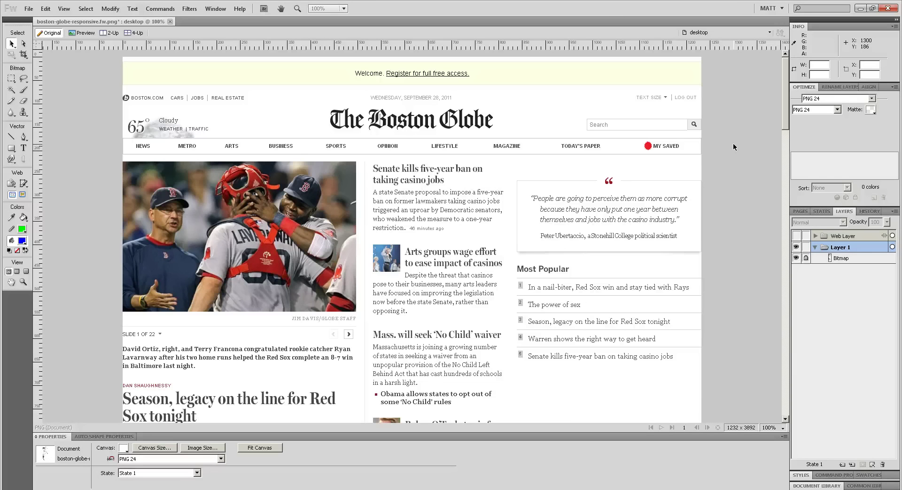
- Show the Pages panel listing the desktop, tablet and phone pages
{"action": "scroll", "coordinate": [733, 144], "scroll_direction": "down", "scroll_amount": 2}
{"action": "scroll", "coordinate": [733, 144], "scroll_direction": "down", "scroll_amount": 10}
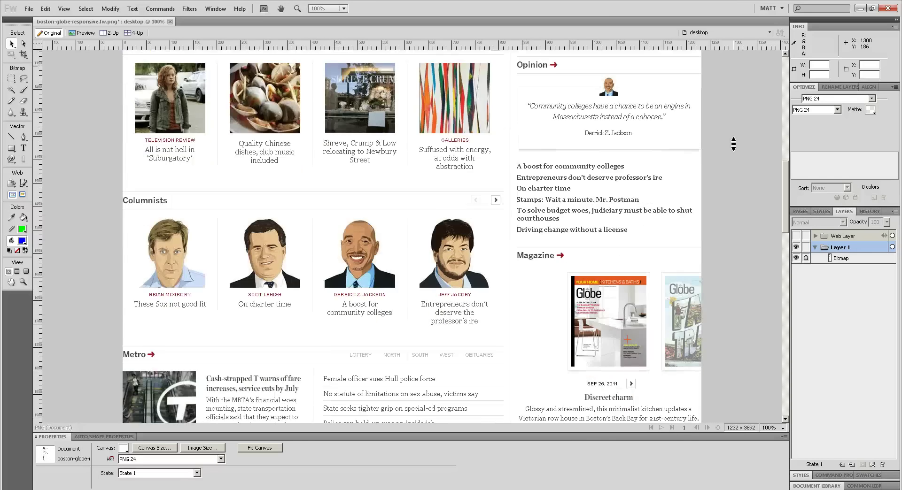
{"action": "scroll", "coordinate": [733, 144], "scroll_direction": "up", "scroll_amount": 12}
{"action": "scroll", "coordinate": [734, 144], "scroll_direction": "down", "scroll_amount": 2}
{"action": "scroll", "coordinate": [733, 144], "scroll_direction": "down", "scroll_amount": 10}
{"action": "scroll", "coordinate": [733, 144], "scroll_direction": "up", "scroll_amount": 9}
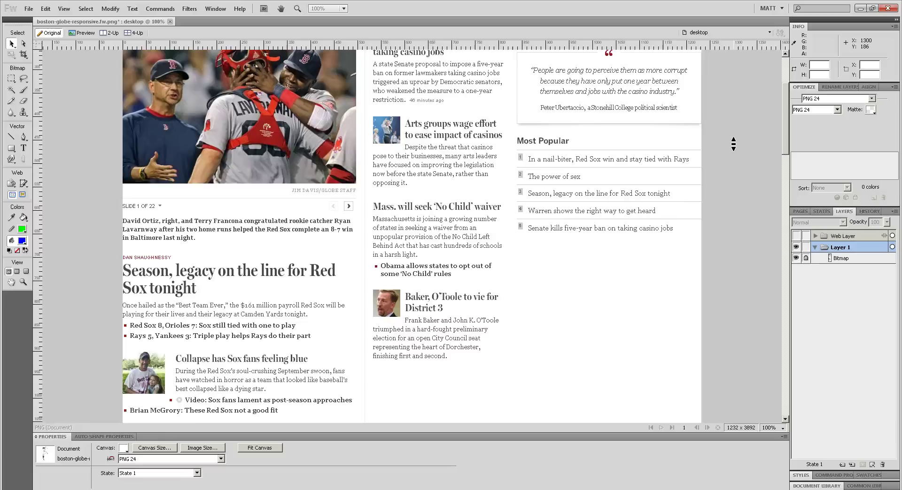
{"action": "scroll", "coordinate": [733, 146], "scroll_direction": "up", "scroll_amount": 3}
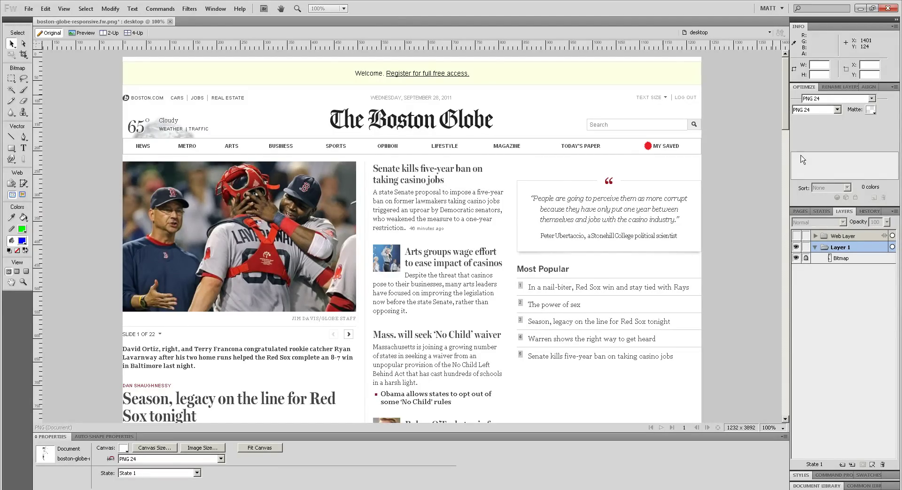
{"action": "left_click", "coordinate": [801, 212]}
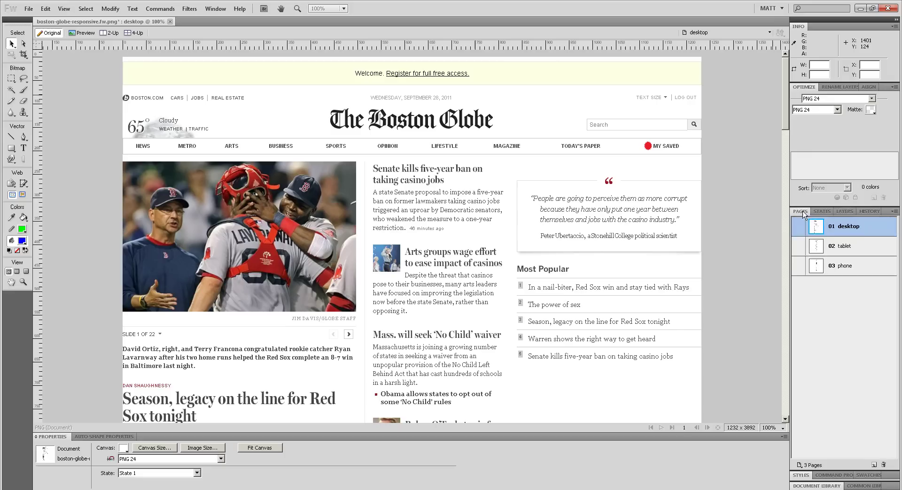
- Preview the 02 tablet and 03 phone pages, then return to 01 desktop
{"action": "left_click", "coordinate": [841, 248]}
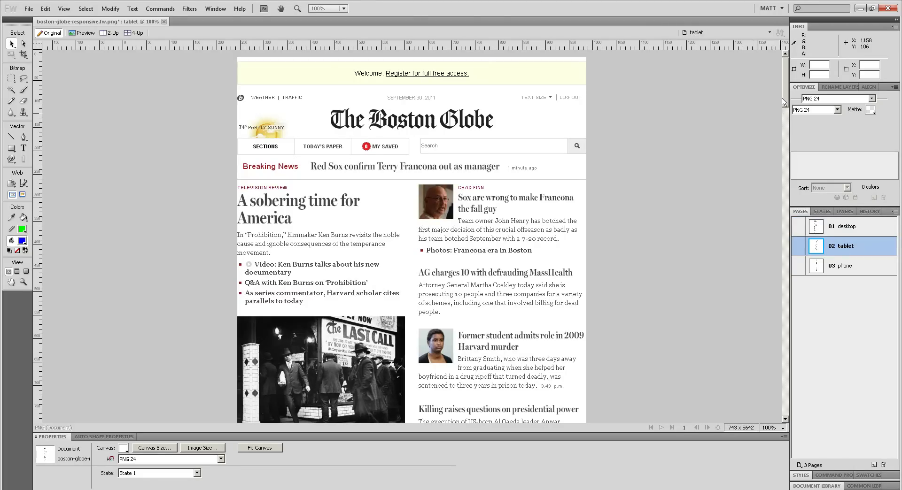
{"action": "left_click", "coordinate": [849, 266]}
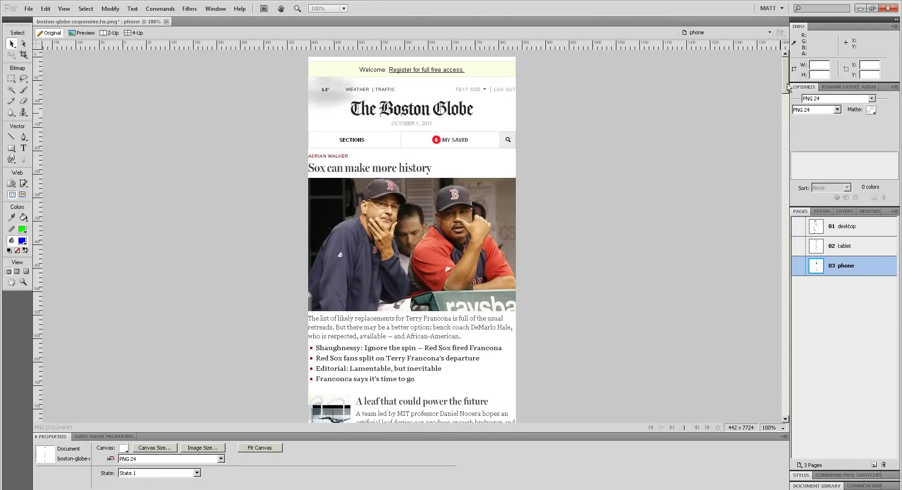
{"action": "left_click", "coordinate": [840, 226]}
{"action": "mouse_move", "coordinate": [786, 90]}
{"action": "left_mouse_down"}
{"action": "mouse_move", "coordinate": [772, 347]}
{"action": "mouse_move", "coordinate": [785, 69]}
{"action": "left_mouse_up"}
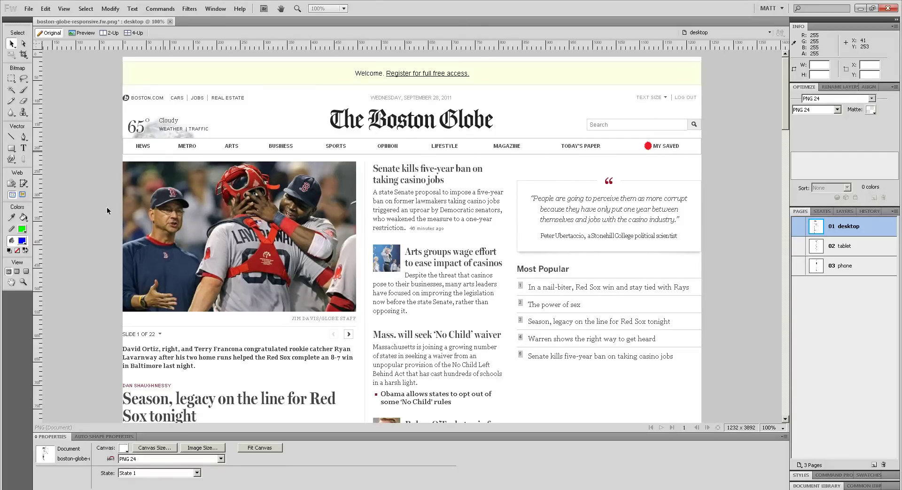
- Show desktop slices and check the Target of the header-edge and gutter slices
{"action": "key", "text": "2"}
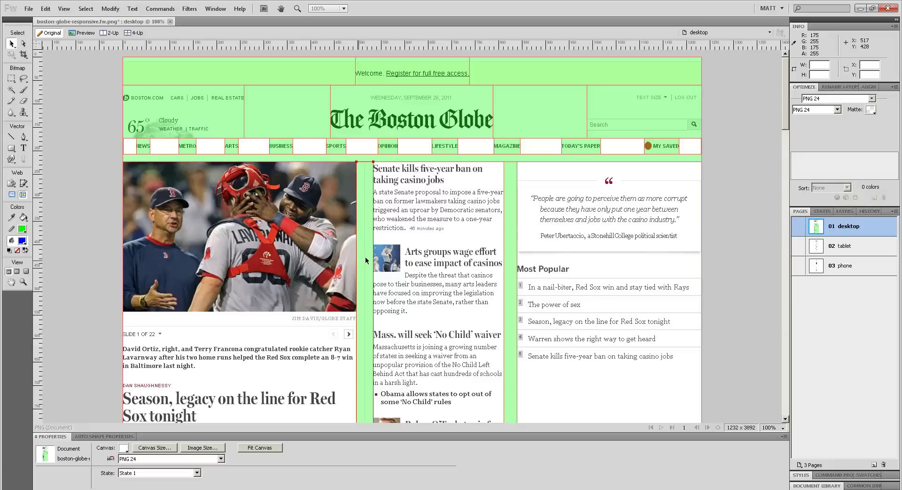
{"action": "left_click", "coordinate": [291, 109]}
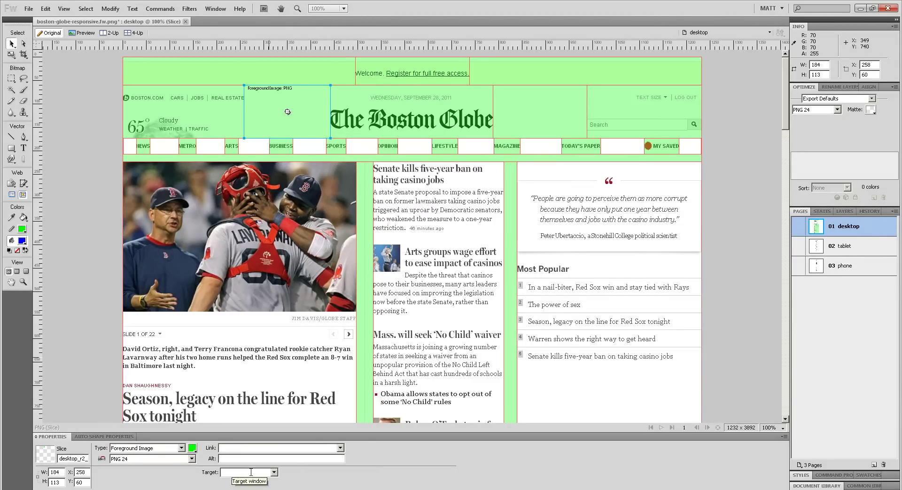
{"action": "left_click", "coordinate": [368, 264]}
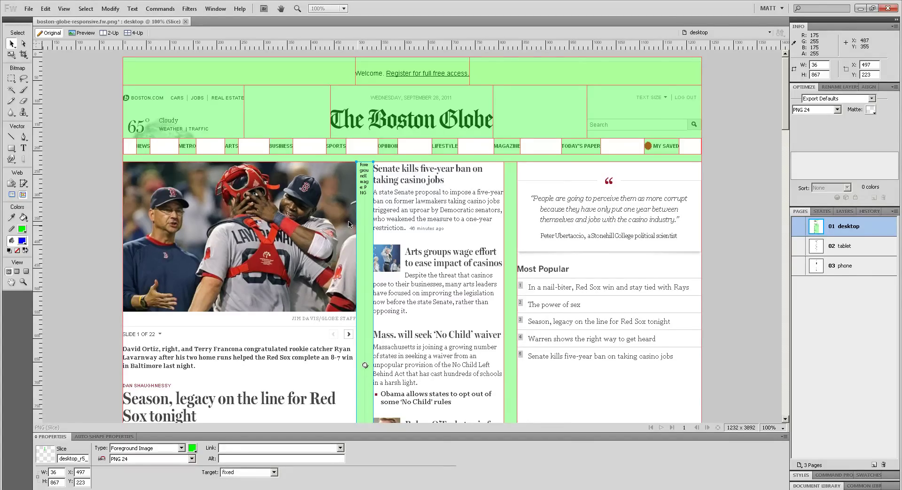
{"action": "left_click", "coordinate": [515, 202]}
- Check the center logo slice, left weather slice and right search-box header slice targets
{"action": "mouse_move", "coordinate": [783, 127]}
{"action": "left_mouse_down"}
{"action": "mouse_move", "coordinate": [783, 197]}
{"action": "mouse_move", "coordinate": [784, 94]}
{"action": "left_mouse_up"}
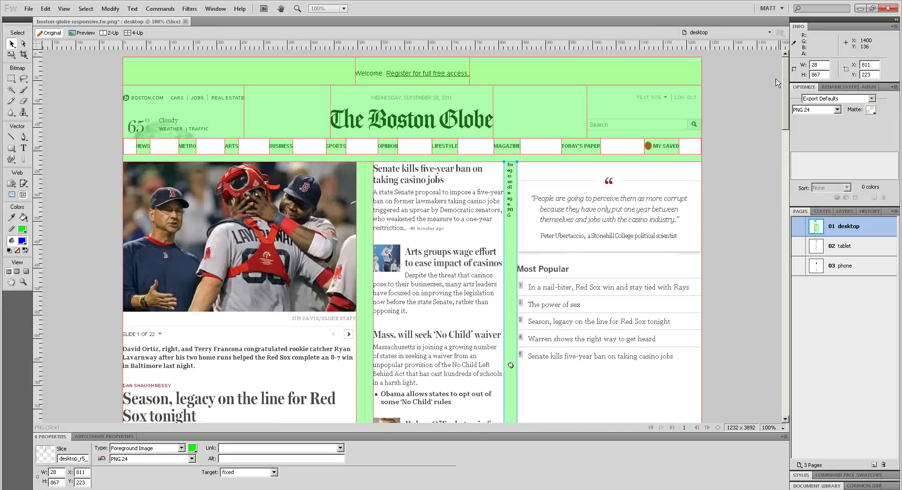
{"action": "left_click", "coordinate": [465, 120]}
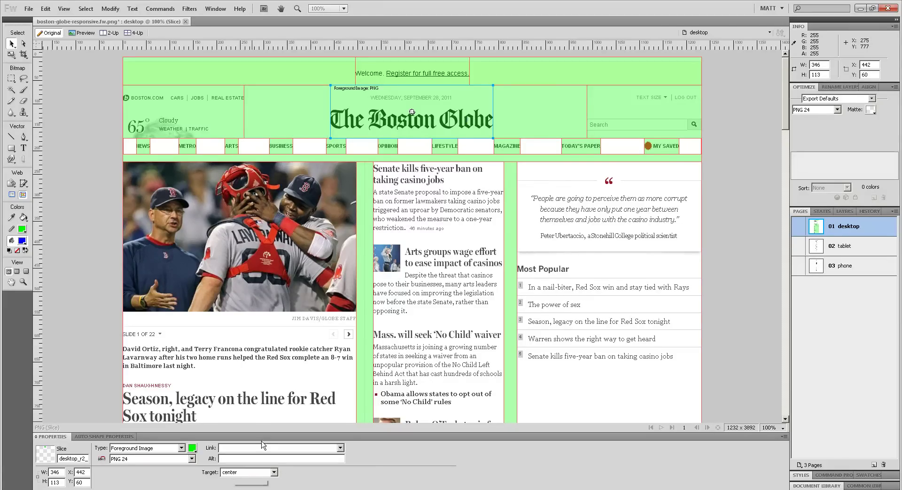
{"action": "left_click", "coordinate": [214, 114]}
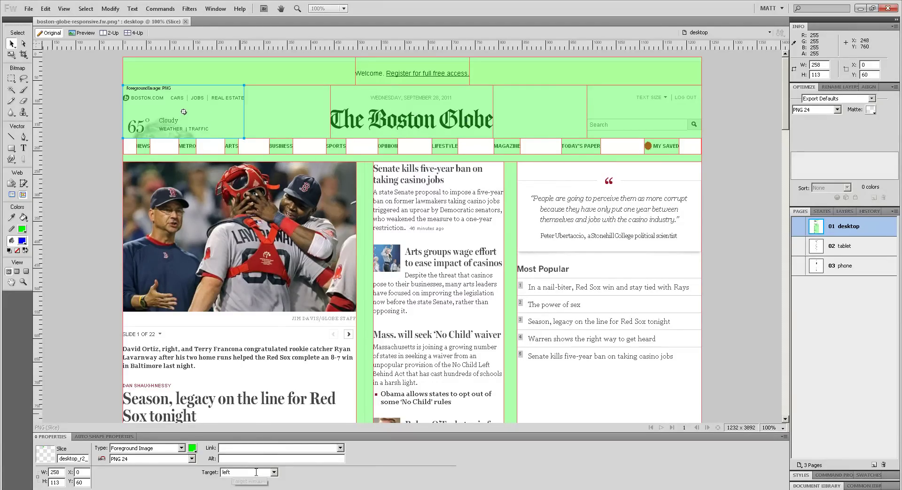
{"action": "left_click", "coordinate": [639, 112]}
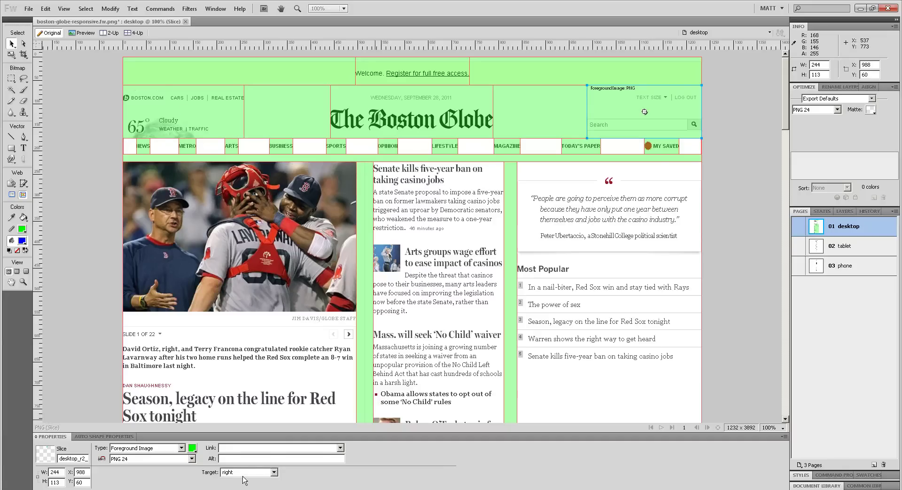
- Switch to the tablet page with slices shown and scroll through its layout
{"action": "left_click", "coordinate": [754, 178]}
{"action": "key", "text": "Page_Down"}
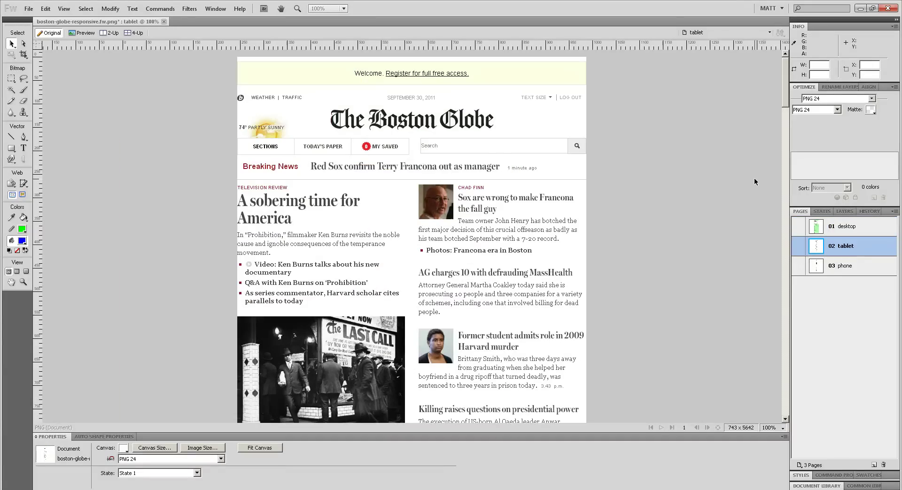
{"action": "key", "text": "2"}
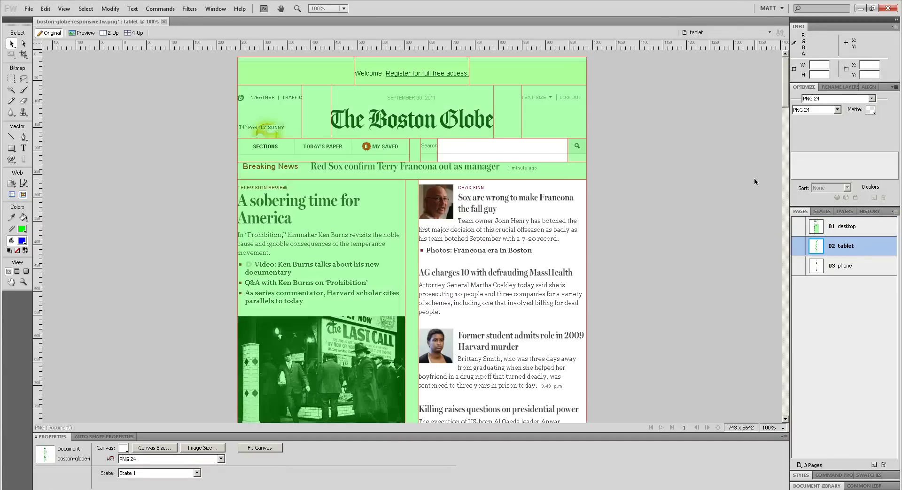
{"action": "scroll", "coordinate": [755, 181], "scroll_direction": "down", "scroll_amount": 5}
{"action": "scroll", "coordinate": [754, 181], "scroll_direction": "down", "scroll_amount": 5}
{"action": "scroll", "coordinate": [754, 182], "scroll_direction": "down", "scroll_amount": 3}
{"action": "scroll", "coordinate": [754, 181], "scroll_direction": "down", "scroll_amount": 2}
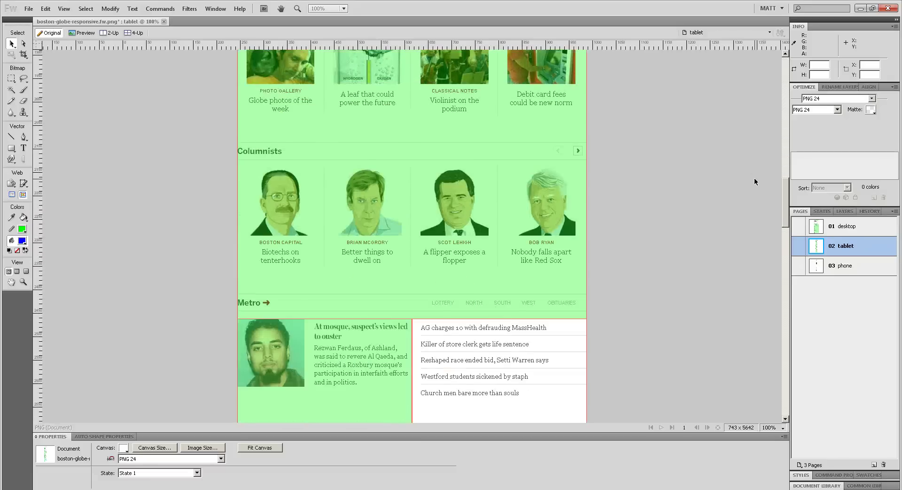
{"action": "scroll", "coordinate": [755, 182], "scroll_direction": "down", "scroll_amount": 2}
{"action": "scroll", "coordinate": [754, 182], "scroll_direction": "up", "scroll_amount": 3}
{"action": "scroll", "coordinate": [754, 182], "scroll_direction": "up", "scroll_amount": 3}
{"action": "scroll", "coordinate": [755, 179], "scroll_direction": "up", "scroll_amount": 2}
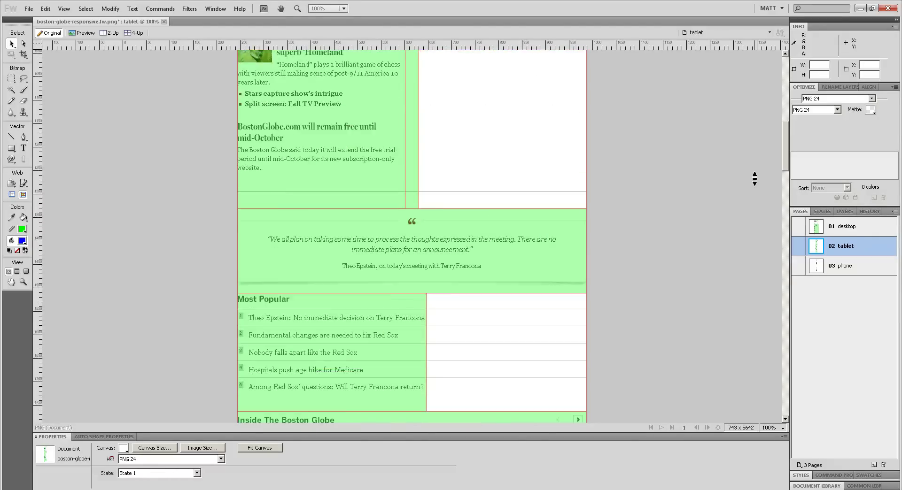
{"action": "scroll", "coordinate": [754, 179], "scroll_direction": "down", "scroll_amount": 12}
{"action": "scroll", "coordinate": [409, 192], "scroll_direction": "down", "scroll_amount": 5}
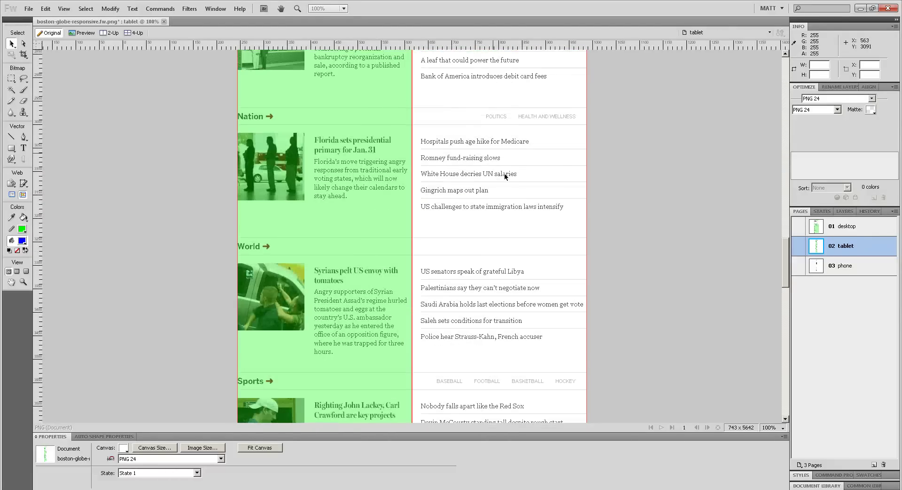
{"action": "scroll", "coordinate": [477, 269], "scroll_direction": "down", "scroll_amount": 15}
{"action": "scroll", "coordinate": [478, 268], "scroll_direction": "down", "scroll_amount": 1}
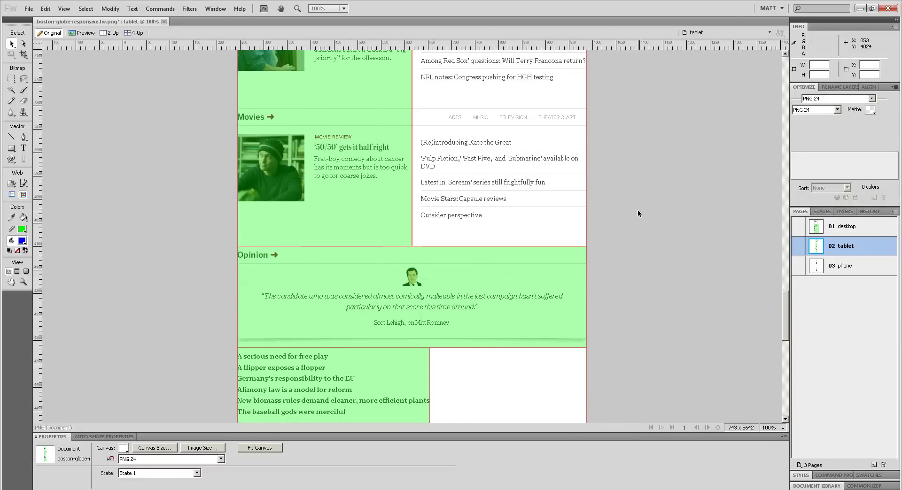
- Show the phone page's slices, scroll through, and inspect the welcome banner slice
{"action": "key", "text": "ctrl+Page_Down"}
{"action": "scroll", "coordinate": [638, 210], "scroll_direction": "up", "scroll_amount": 15}
{"action": "scroll", "coordinate": [638, 211], "scroll_direction": "up", "scroll_amount": 10}
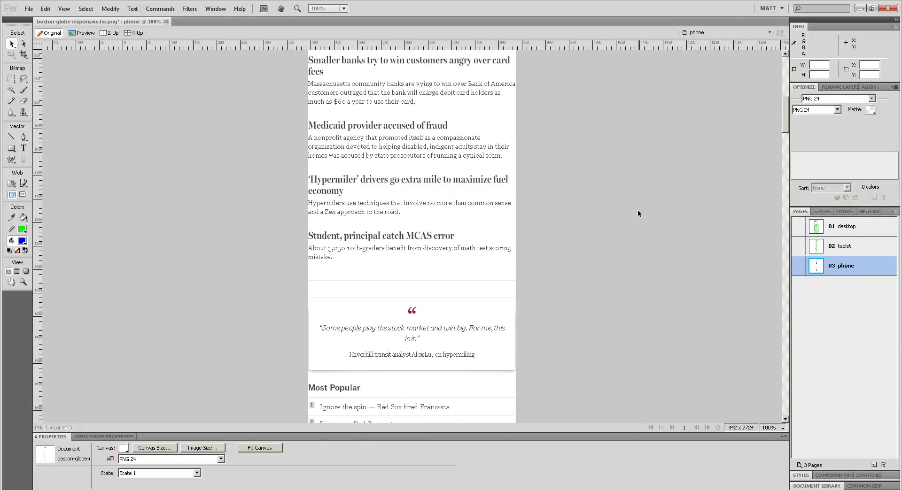
{"action": "key", "text": "2"}
{"action": "scroll", "coordinate": [638, 211], "scroll_direction": "up", "scroll_amount": 20}
{"action": "scroll", "coordinate": [638, 211], "scroll_direction": "down", "scroll_amount": 13}
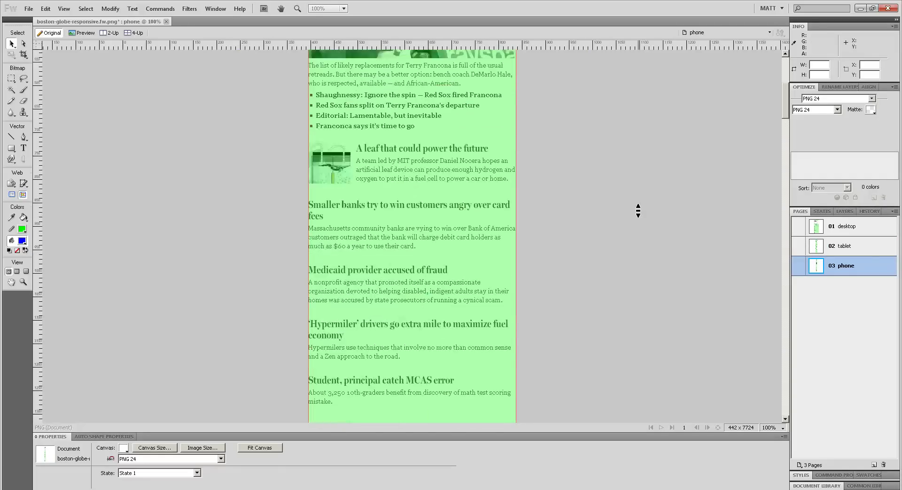
{"action": "scroll", "coordinate": [638, 211], "scroll_direction": "down", "scroll_amount": 16}
{"action": "scroll", "coordinate": [638, 211], "scroll_direction": "down", "scroll_amount": 16}
{"action": "scroll", "coordinate": [638, 211], "scroll_direction": "down", "scroll_amount": 16}
{"action": "scroll", "coordinate": [638, 211], "scroll_direction": "up", "scroll_amount": 20}
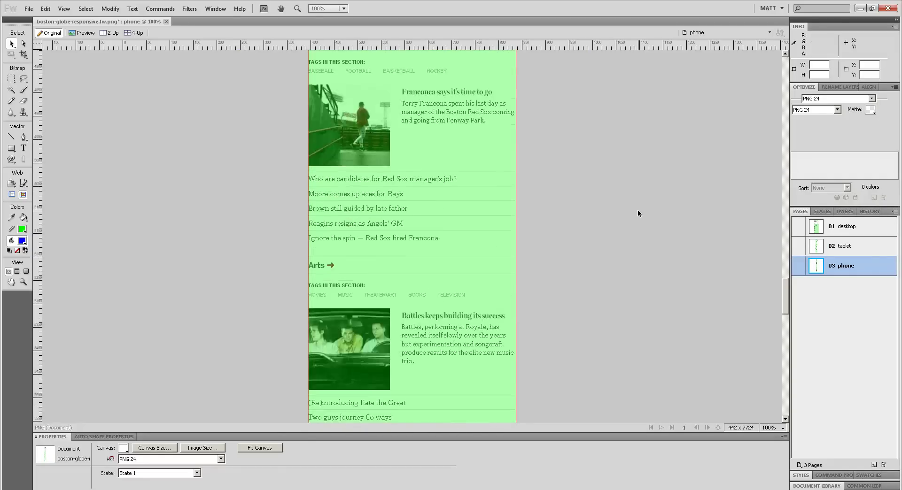
{"action": "scroll", "coordinate": [638, 210], "scroll_direction": "up", "scroll_amount": 3}
{"action": "scroll", "coordinate": [638, 211], "scroll_direction": "up", "scroll_amount": 20}
{"action": "left_click", "coordinate": [328, 74]}
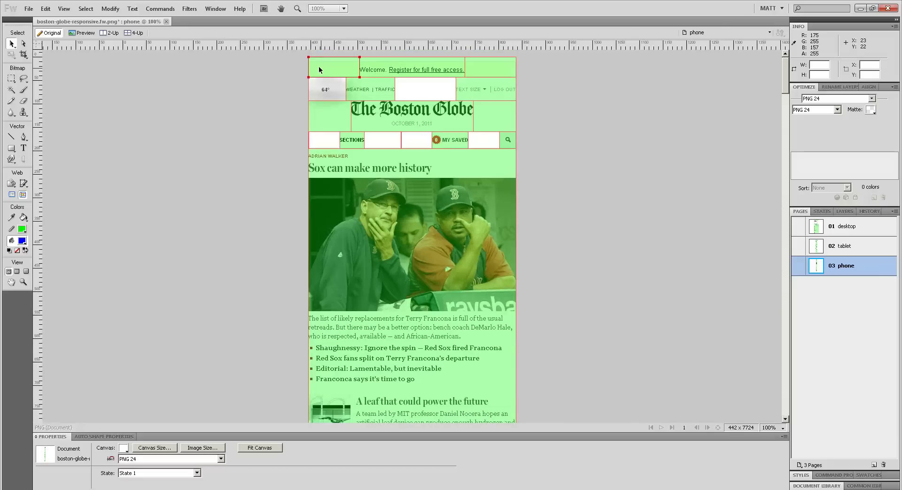
{"action": "left_click", "coordinate": [245, 54]}
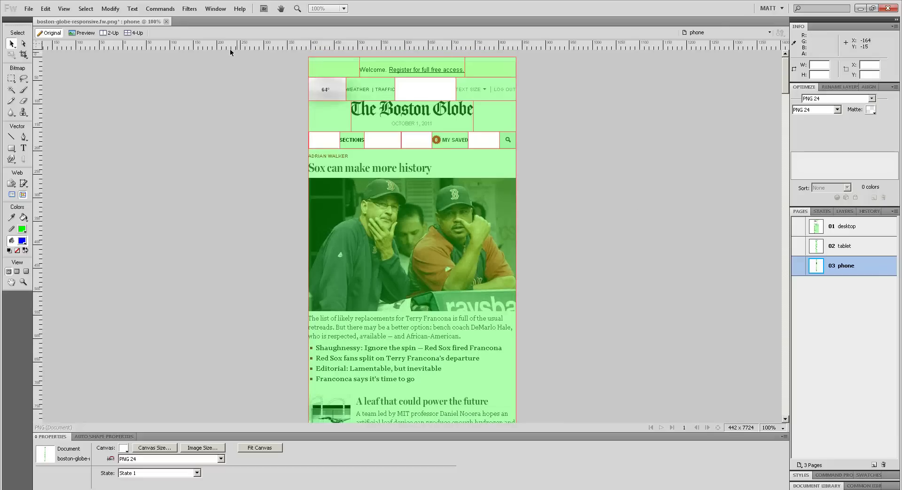
- Run Commands > Prototype > Export Responsive Prototype
{"action": "left_click", "coordinate": [172, 13]}
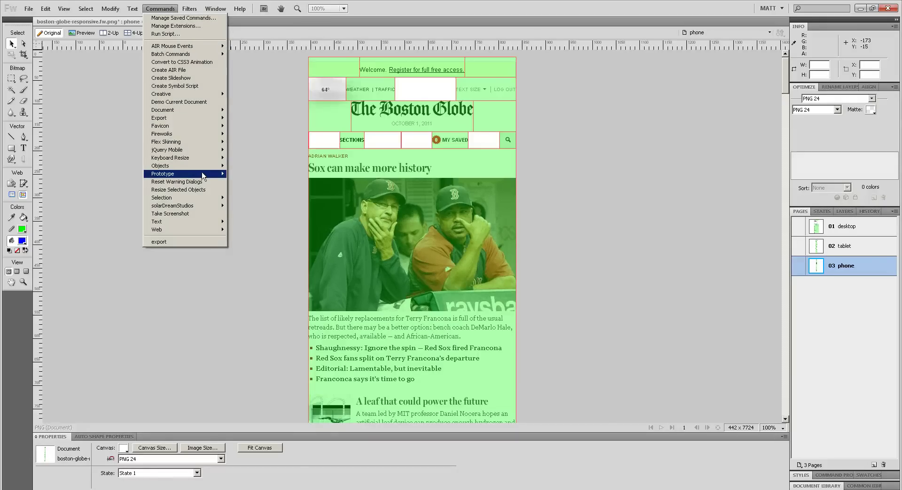
{"action": "mouse_move", "coordinate": [163, 173]}
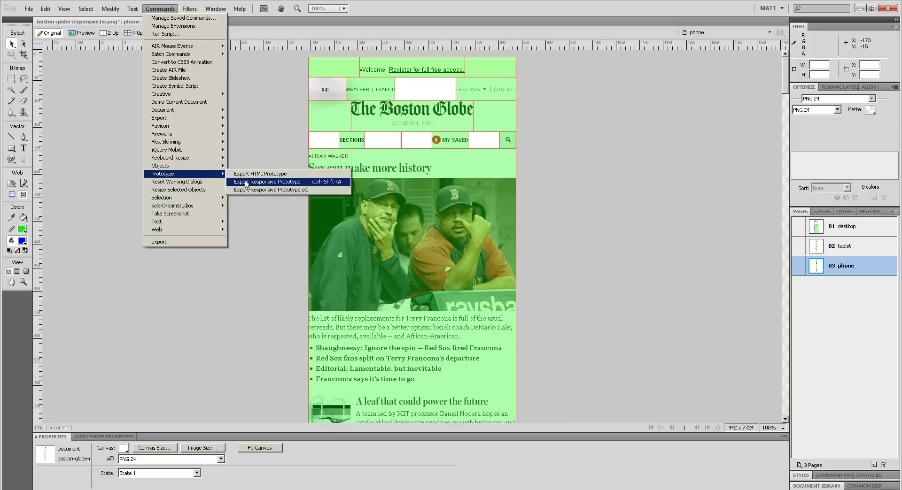
{"action": "left_click", "coordinate": [246, 184]}
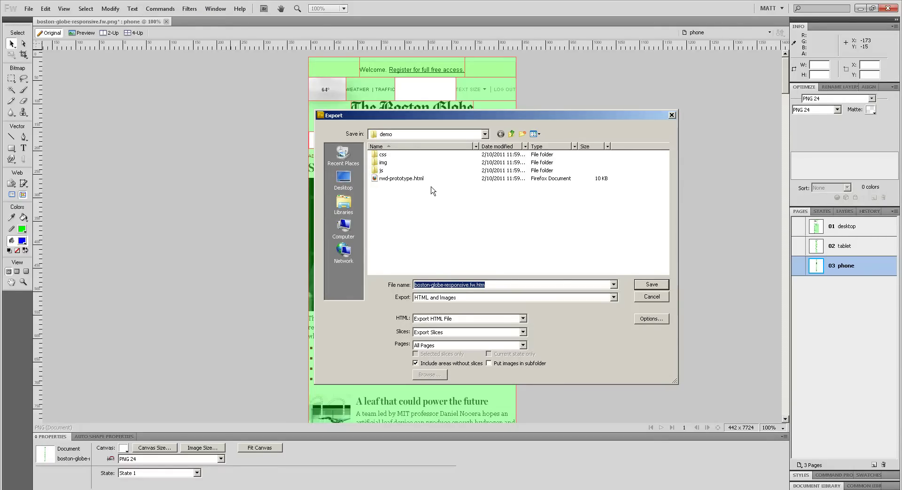
- Delete the four old items in the demo folder, then save the HTML-and-images export there
{"action": "key", "text": "alt+Tab"}
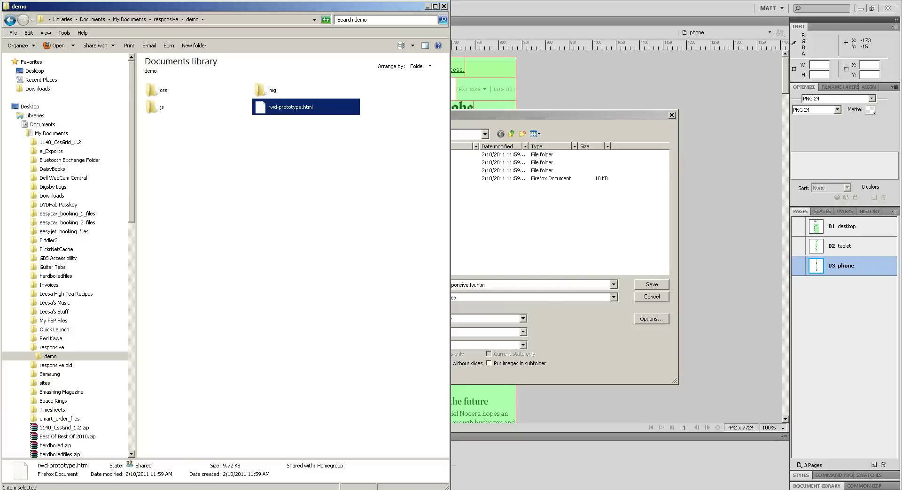
{"action": "left_click", "coordinate": [287, 240]}
{"action": "key", "text": "ctrl+a"}
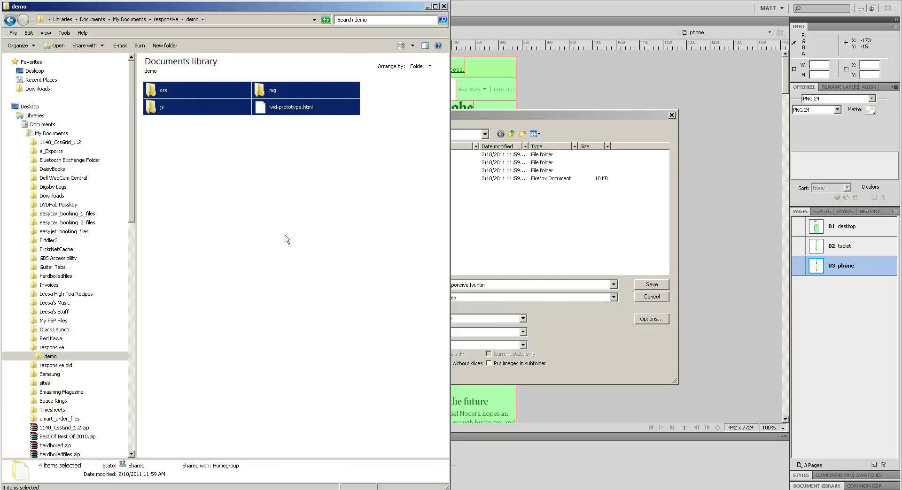
{"action": "key", "text": "Delete"}
{"action": "key", "text": "Return"}
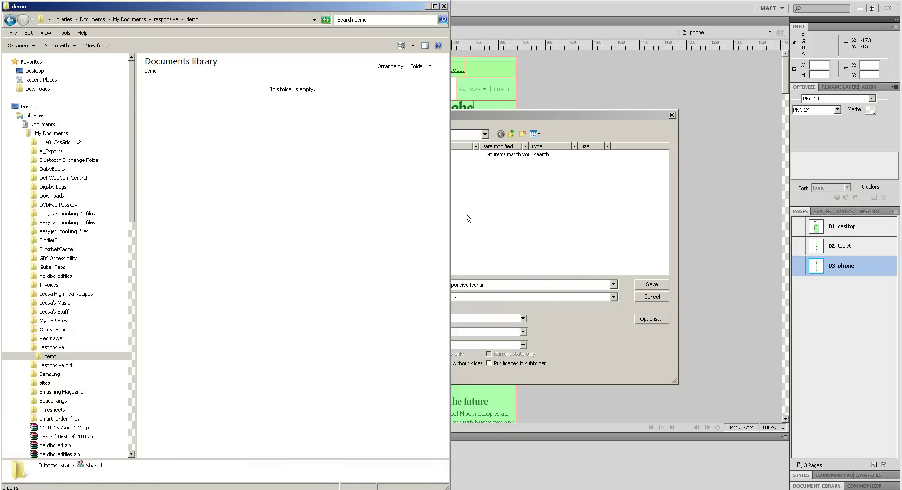
{"action": "left_click", "coordinate": [468, 218]}
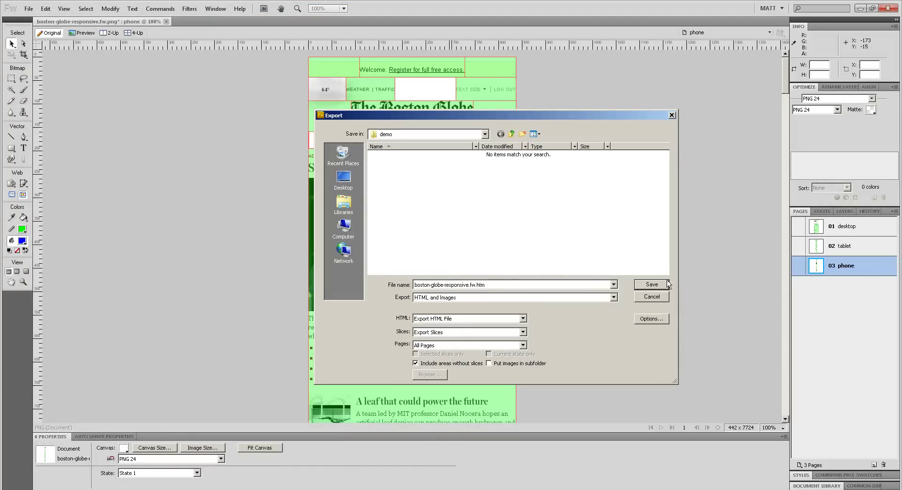
{"action": "left_click", "coordinate": [664, 285]}
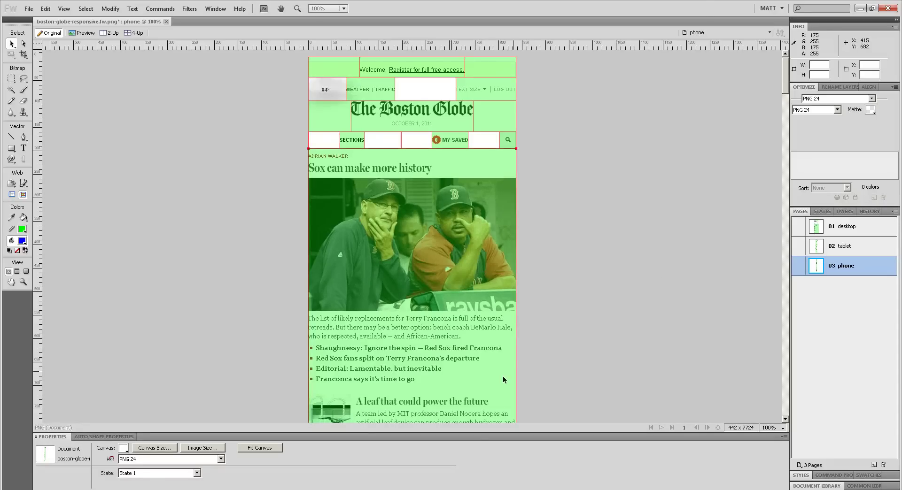
- Inspect the exported slice images in the demo folder's img subfolder
{"action": "key", "text": "alt+Tab"}
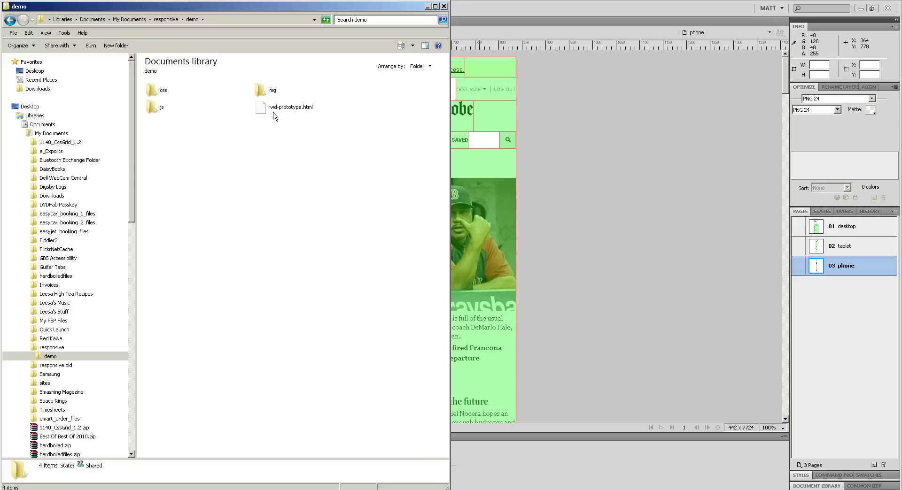
{"action": "double_click", "coordinate": [261, 89]}
{"action": "left_click", "coordinate": [274, 112]}
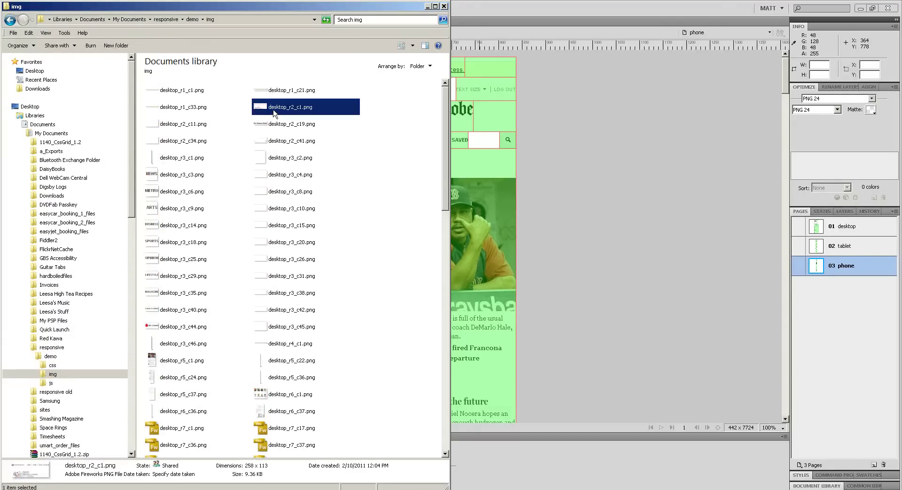
{"action": "scroll", "coordinate": [274, 113], "scroll_direction": "down", "scroll_amount": 3}
{"action": "scroll", "coordinate": [274, 113], "scroll_direction": "down", "scroll_amount": 3}
{"action": "scroll", "coordinate": [274, 113], "scroll_direction": "down", "scroll_amount": 3}
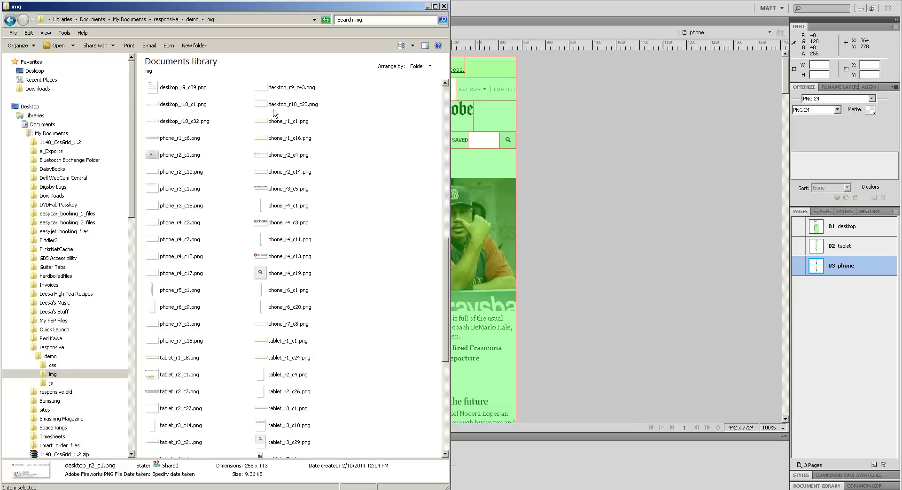
{"action": "scroll", "coordinate": [274, 112], "scroll_direction": "up", "scroll_amount": 10}
- Inspect the exported js folder and return to the demo folder
{"action": "key", "text": "BackSpace"}
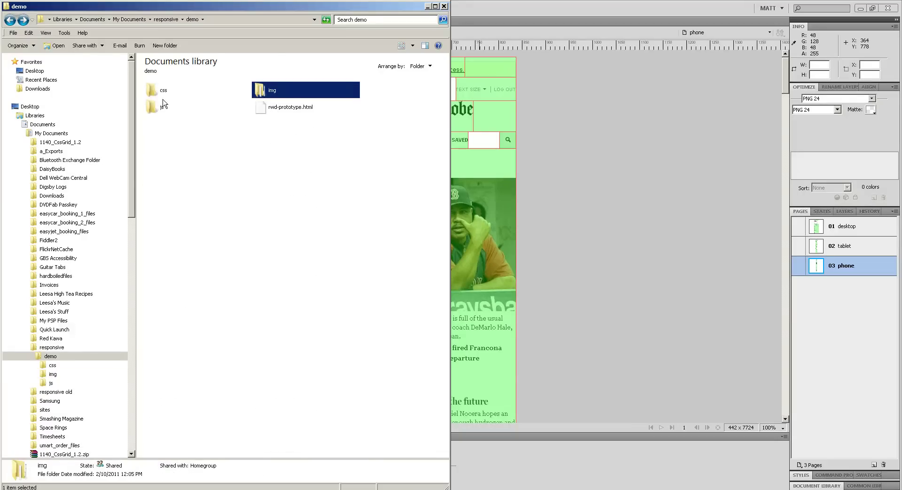
{"action": "left_click", "coordinate": [156, 93]}
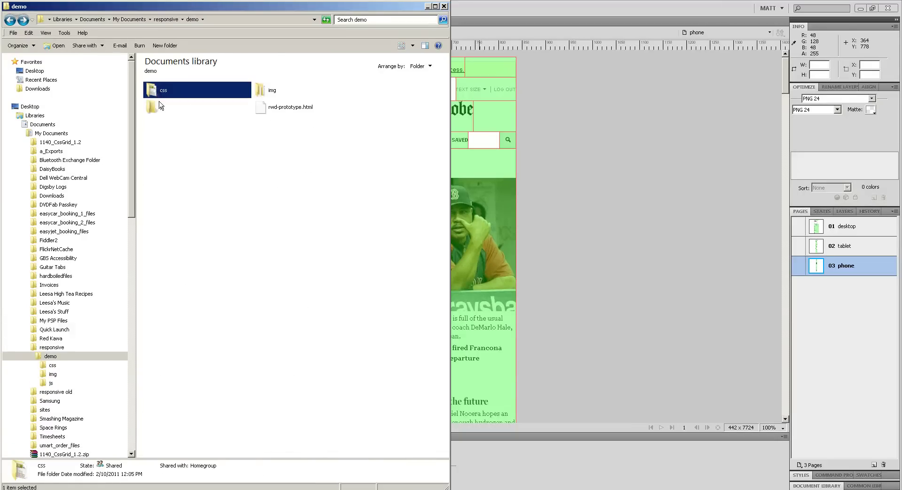
{"action": "double_click", "coordinate": [161, 109]}
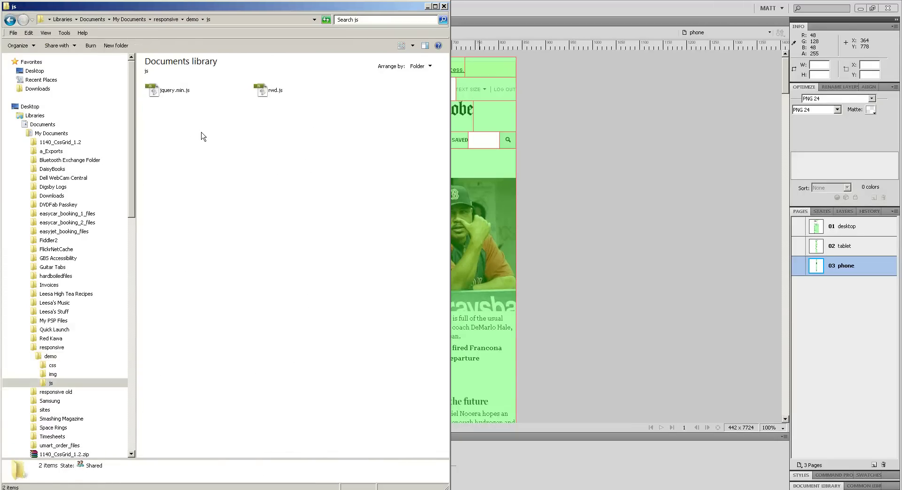
{"action": "key", "text": "BackSpace"}
- Recheck the Welcome slice in Fireworks, then open rwd-prototype.html in Firefox
{"action": "left_click", "coordinate": [593, 87]}
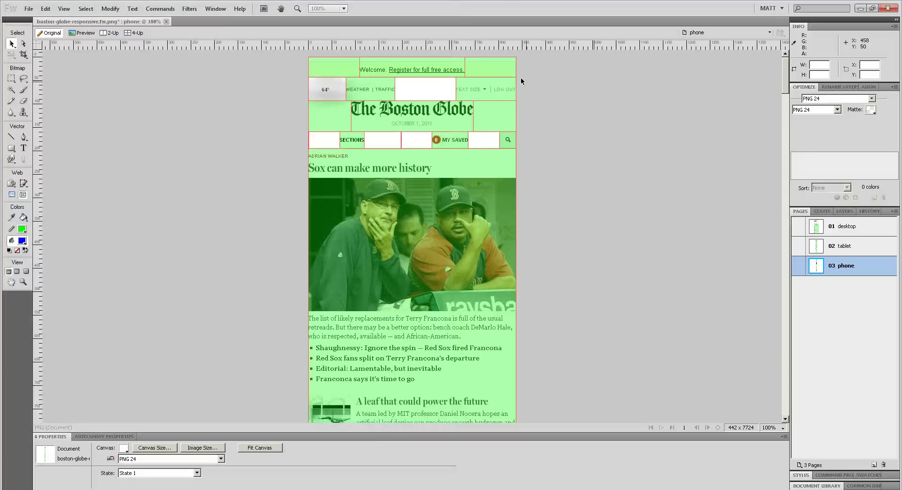
{"action": "left_click", "coordinate": [513, 74]}
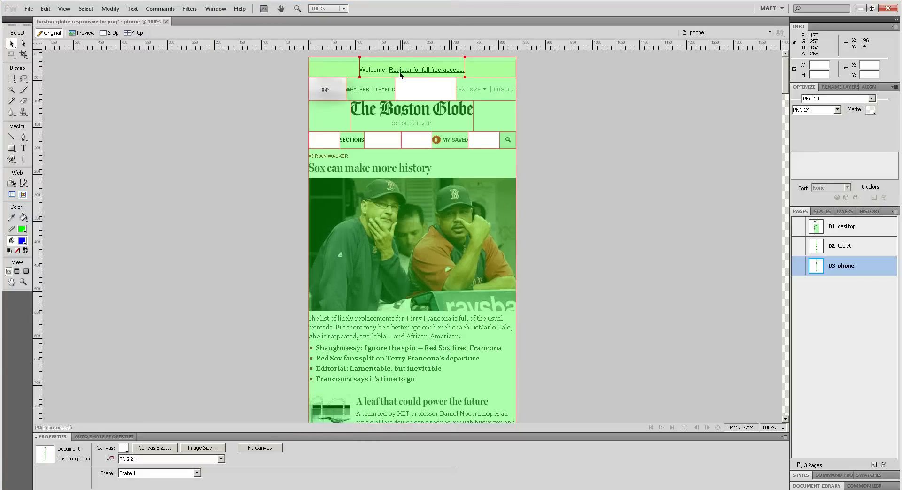
{"action": "left_click", "coordinate": [609, 111]}
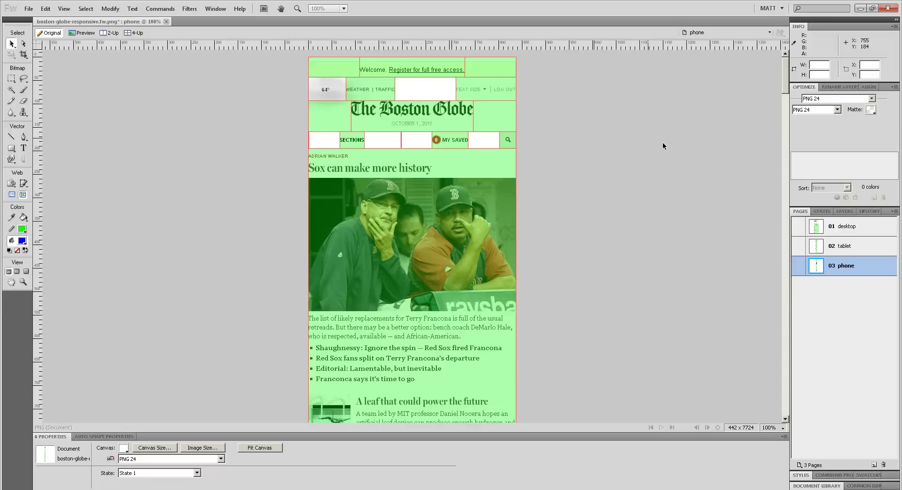
{"action": "scroll", "coordinate": [663, 144], "scroll_direction": "down", "scroll_amount": 10}
{"action": "scroll", "coordinate": [663, 144], "scroll_direction": "up", "scroll_amount": 10}
{"action": "key", "text": "alt+Tab"}
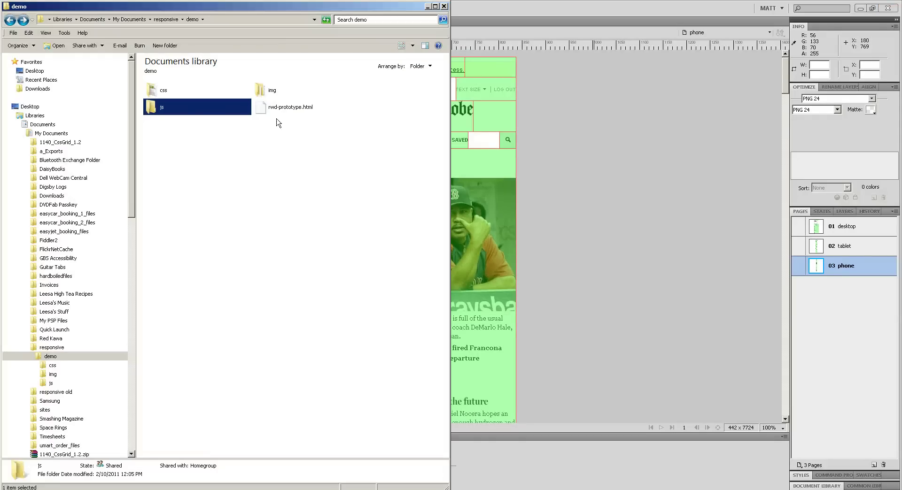
{"action": "double_click", "coordinate": [280, 112]}
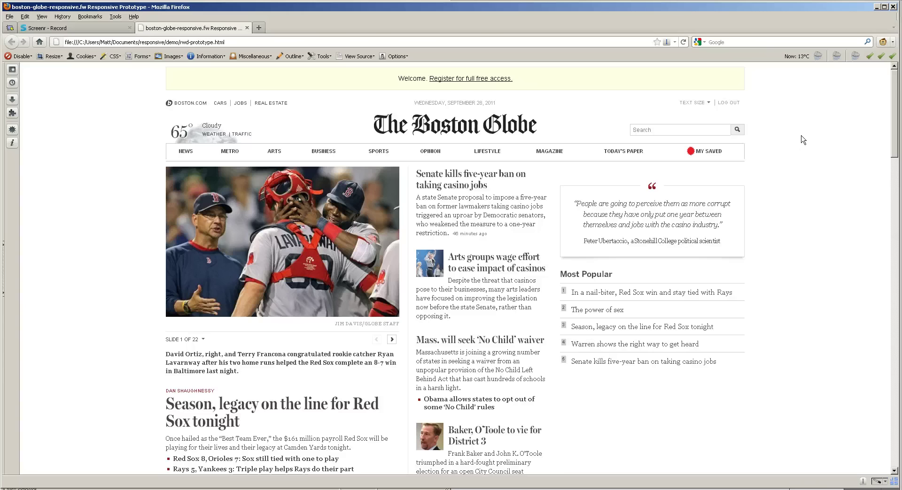
{"action": "scroll", "coordinate": [803, 140], "scroll_direction": "down", "scroll_amount": 10}
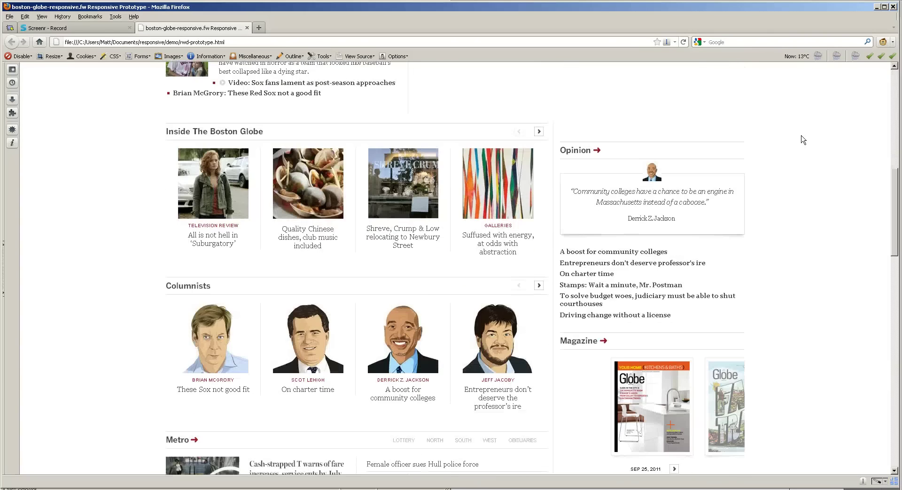
{"action": "scroll", "coordinate": [803, 140], "scroll_direction": "up", "scroll_amount": 7}
{"action": "scroll", "coordinate": [802, 139], "scroll_direction": "up", "scroll_amount": 3}
{"action": "scroll", "coordinate": [803, 139], "scroll_direction": "down", "scroll_amount": 10}
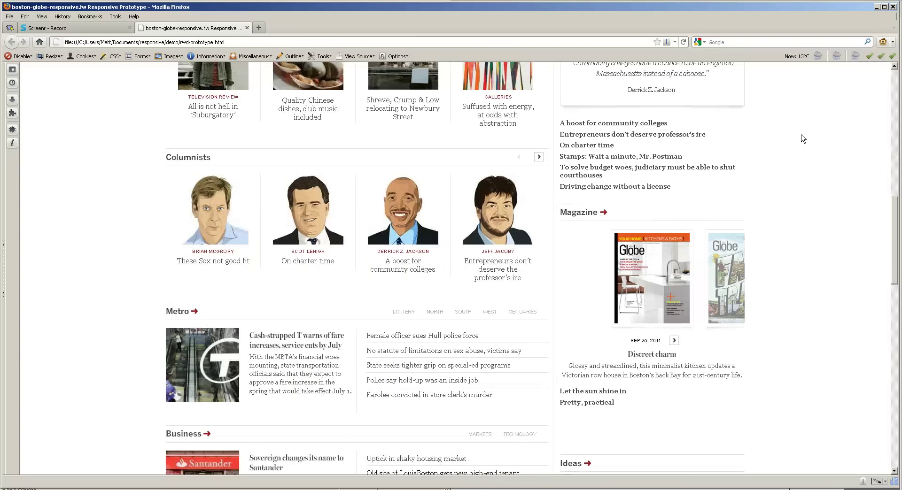
{"action": "scroll", "coordinate": [803, 140], "scroll_direction": "down", "scroll_amount": 6}
{"action": "scroll", "coordinate": [803, 139], "scroll_direction": "down", "scroll_amount": 5}
{"action": "scroll", "coordinate": [803, 139], "scroll_direction": "down", "scroll_amount": 5}
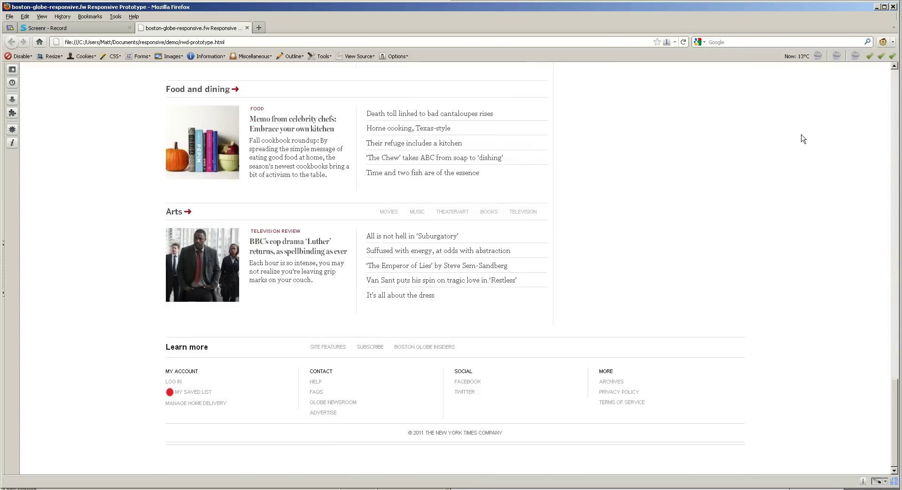
{"action": "key", "text": "Home"}
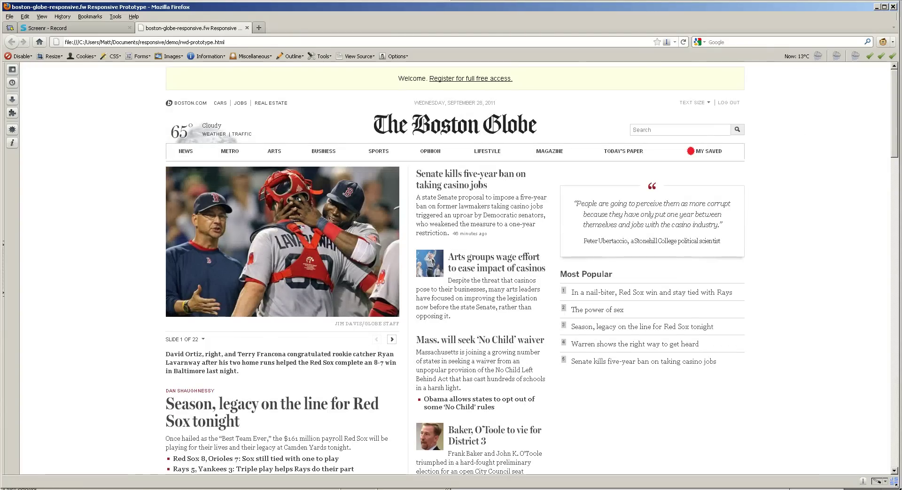
- Narrow the Firefox window until the prototype switches to the tablet layout
{"action": "left_click_drag", "start_coordinate": [901, 332], "coordinate": [752, 332]}
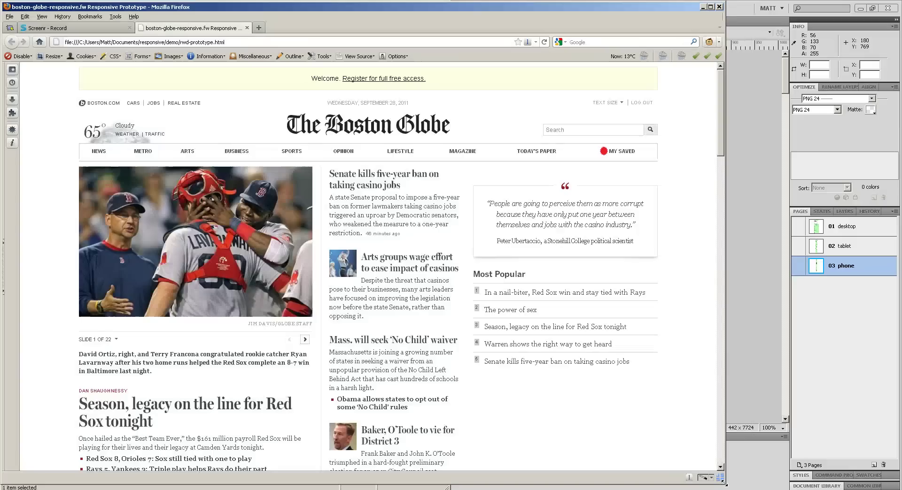
{"action": "mouse_move", "coordinate": [750, 488]}
{"action": "left_mouse_down"}
{"action": "mouse_move", "coordinate": [673, 471]}
{"action": "mouse_move", "coordinate": [525, 467]}
{"action": "left_mouse_up"}
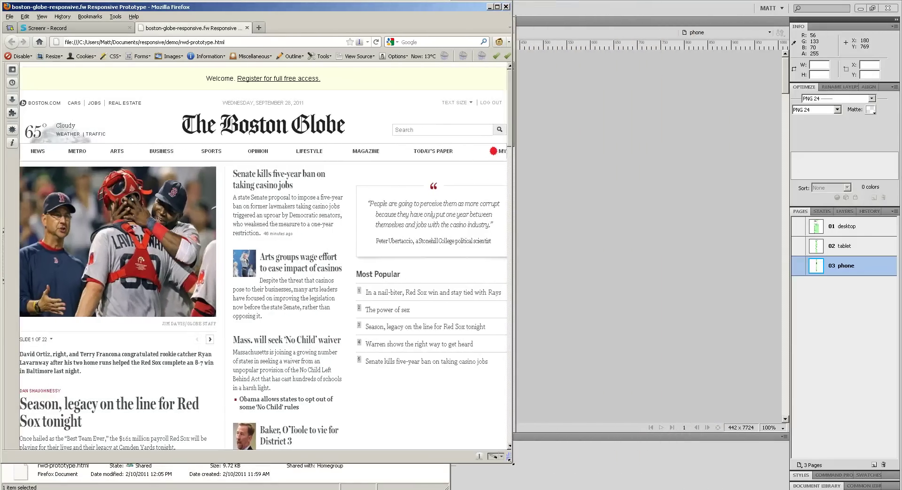
{"action": "left_click_drag", "start_coordinate": [525, 467], "coordinate": [364, 463]}
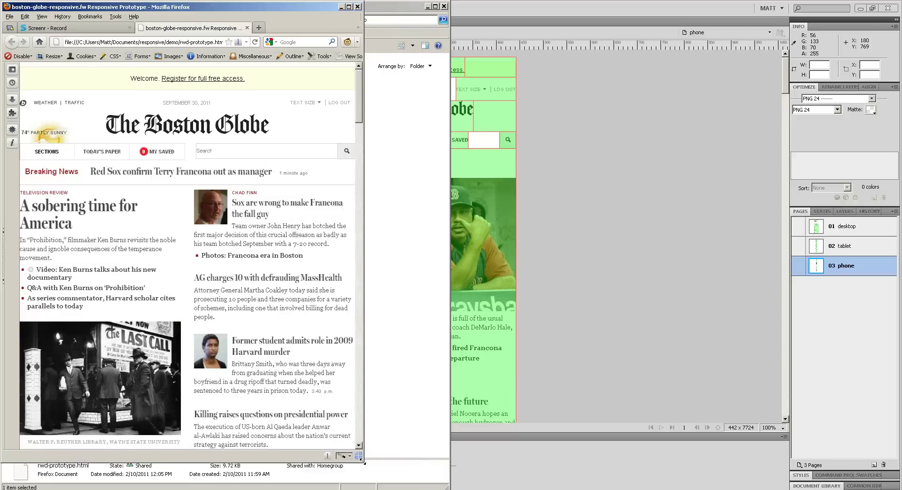
{"action": "left_click_drag", "start_coordinate": [363, 463], "coordinate": [366, 463]}
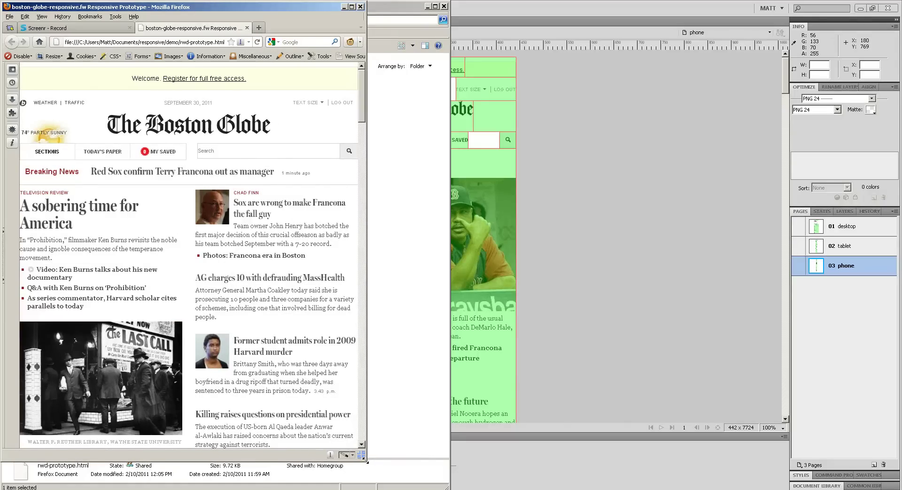
{"action": "mouse_move", "coordinate": [365, 90]}
{"action": "left_mouse_down"}
{"action": "mouse_move", "coordinate": [351, 240]}
{"action": "mouse_move", "coordinate": [354, 53]}
{"action": "left_mouse_up"}
- Narrow further to the single-column phone layout, then widen back to desktop
{"action": "left_click_drag", "start_coordinate": [366, 461], "coordinate": [222, 461]}
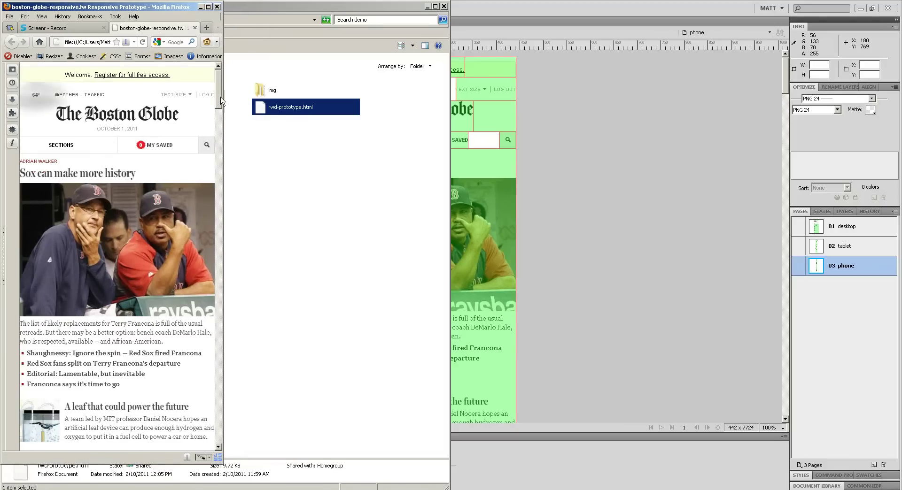
{"action": "mouse_move", "coordinate": [218, 101]}
{"action": "left_mouse_down"}
{"action": "mouse_move", "coordinate": [218, 180]}
{"action": "mouse_move", "coordinate": [218, 97]}
{"action": "left_mouse_up"}
{"action": "mouse_move", "coordinate": [217, 463]}
{"action": "left_mouse_down"}
{"action": "mouse_move", "coordinate": [477, 420]}
{"action": "mouse_move", "coordinate": [666, 465]}
{"action": "left_mouse_up"}
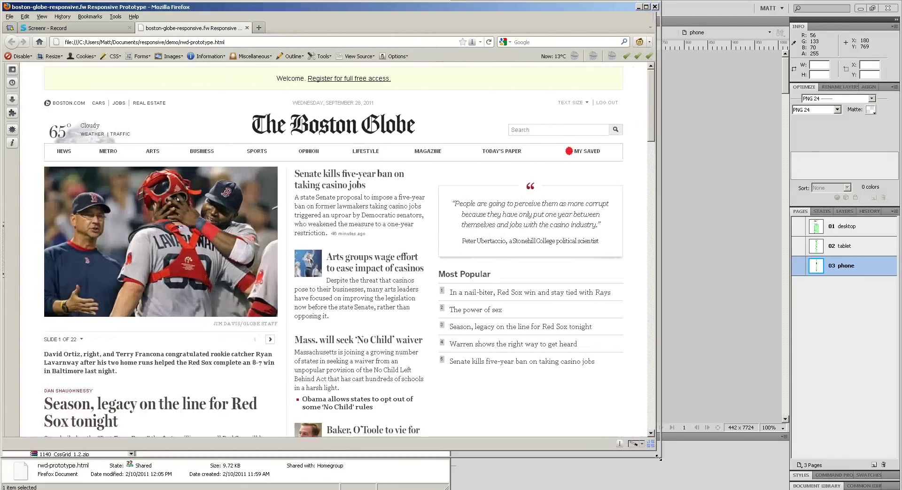